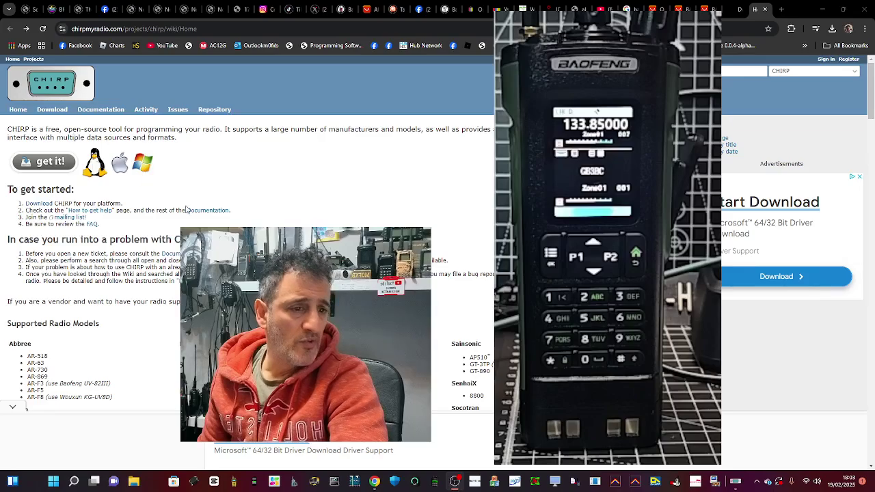
scroll(186, 209, down, 2)
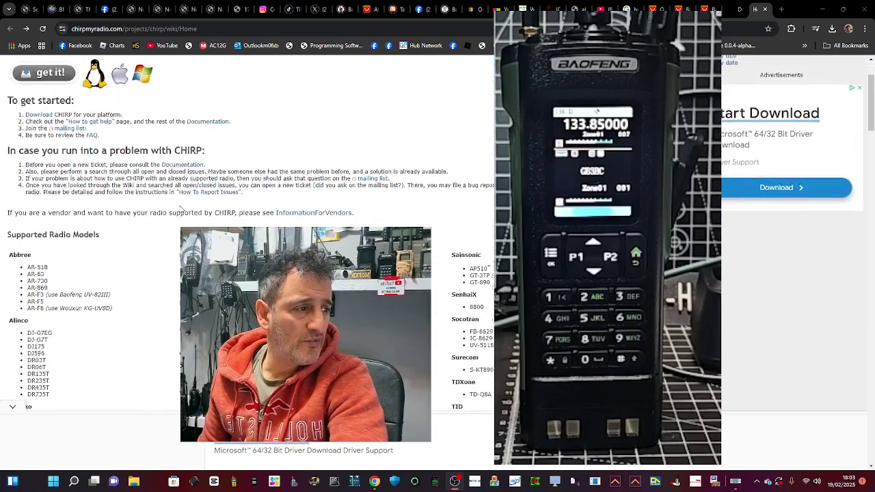
scroll(186, 209, up, 1)
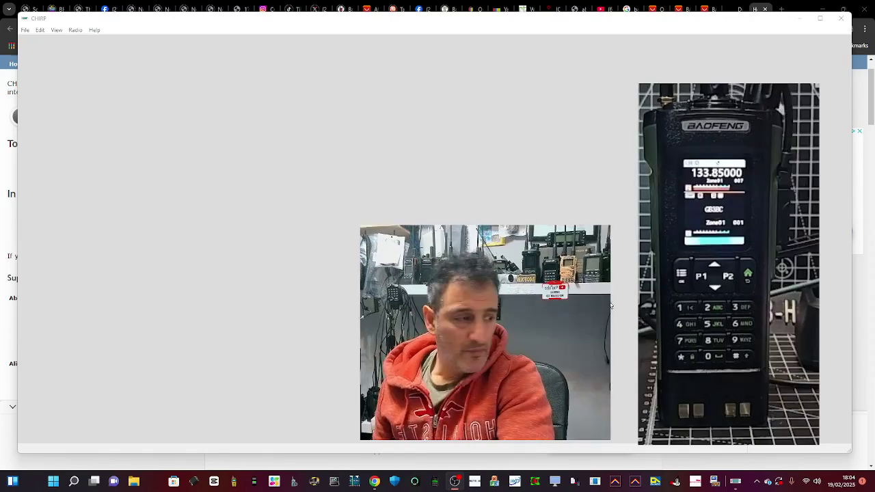
Check in Device Manager which COM port the USB-serial programming cable uses under Ports (COM & LPT), and close it again.
right_click(54, 482)
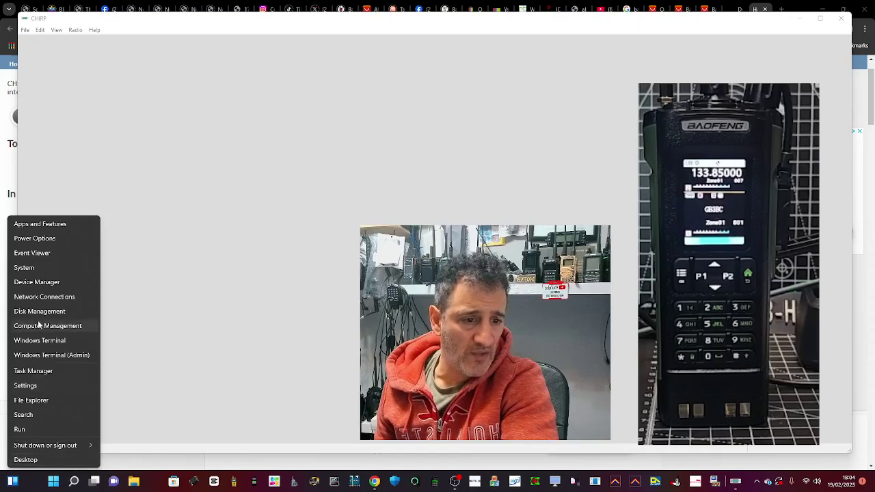
click(41, 286)
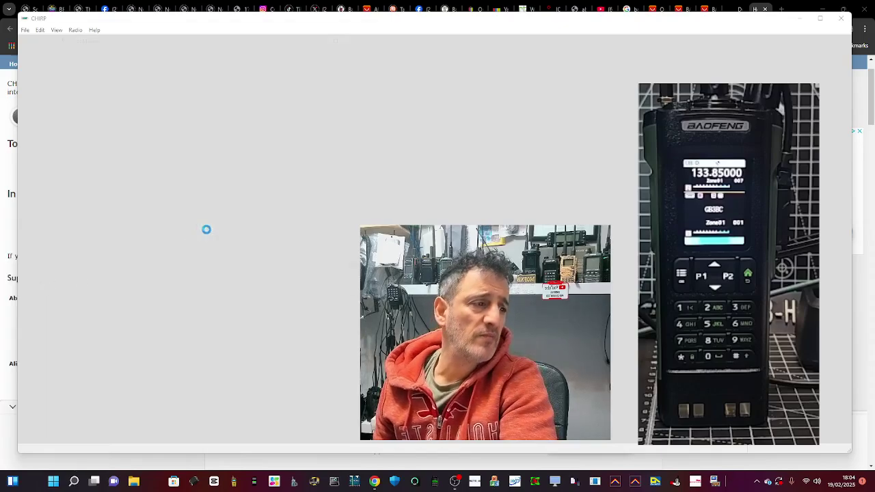
drag(259, 28, 268, 84)
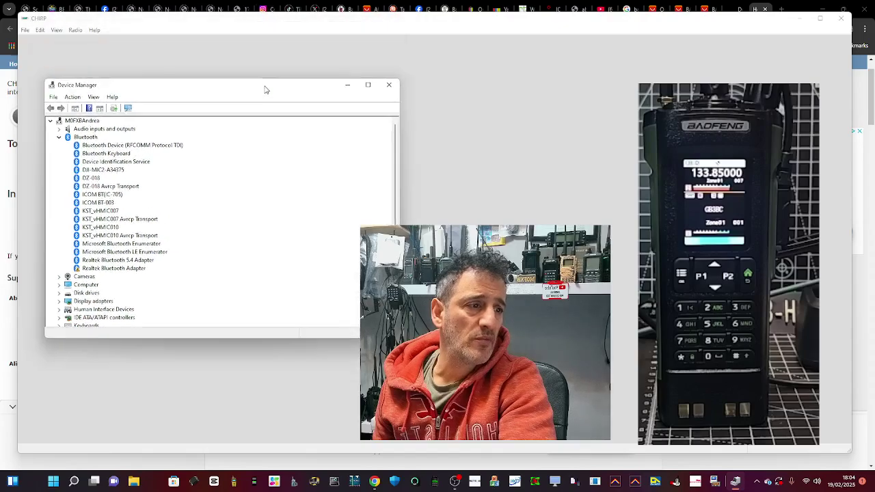
scroll(123, 239, down, 2)
double_click(90, 308)
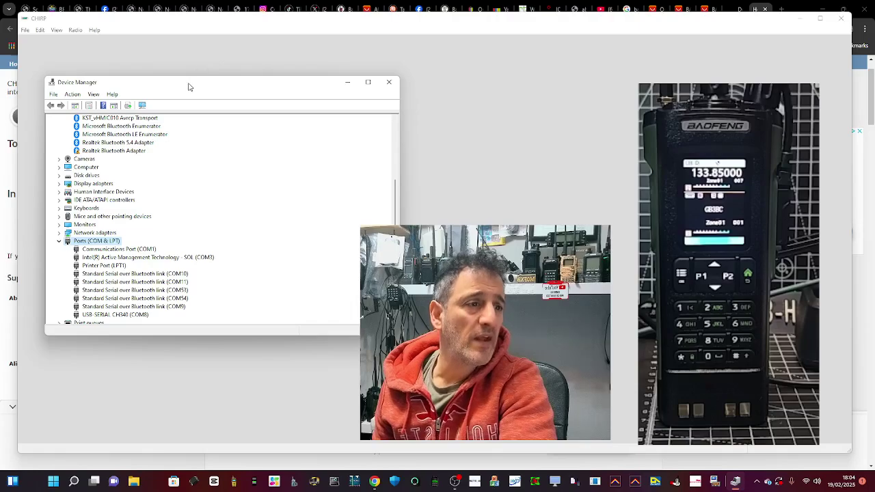
click(432, 85)
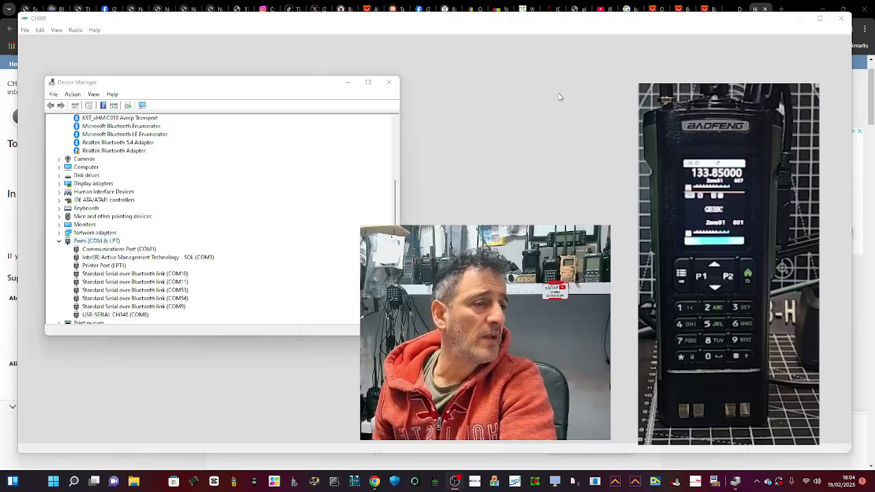
click(389, 82)
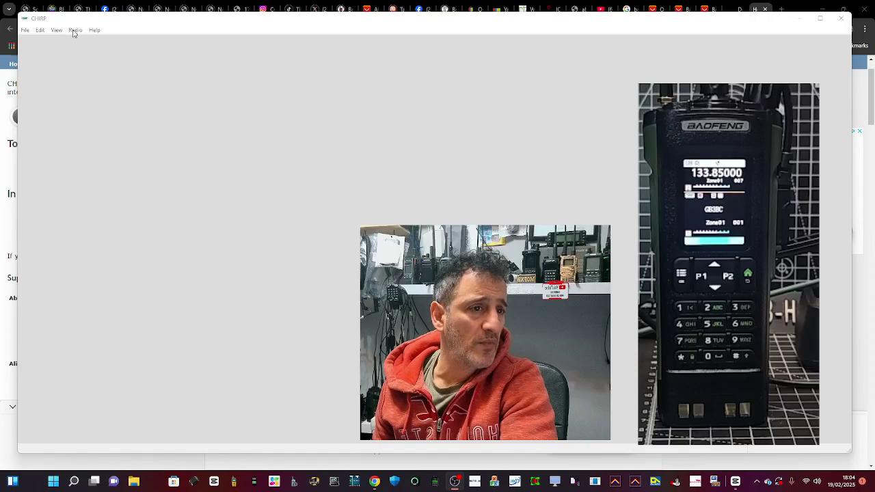
Download the radio's data over port COM8 with vendor Baofeng and model UV-17ProGPS, accepting the download instructions.
click(75, 30)
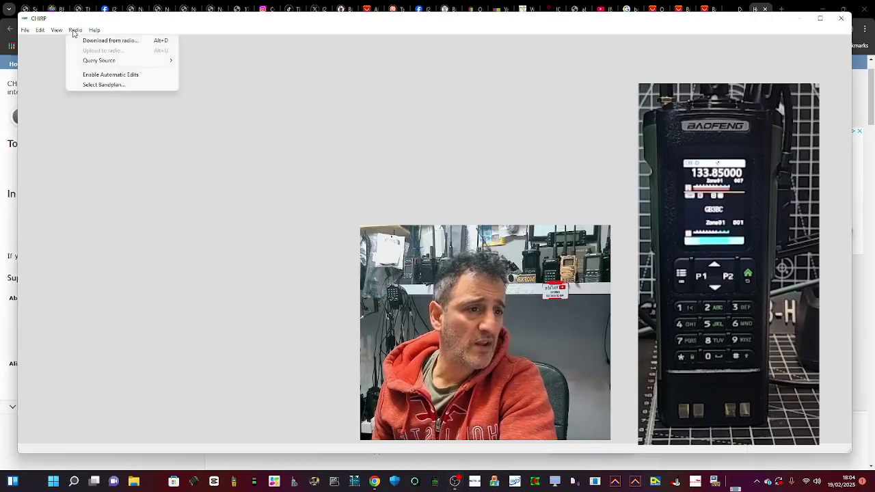
click(86, 41)
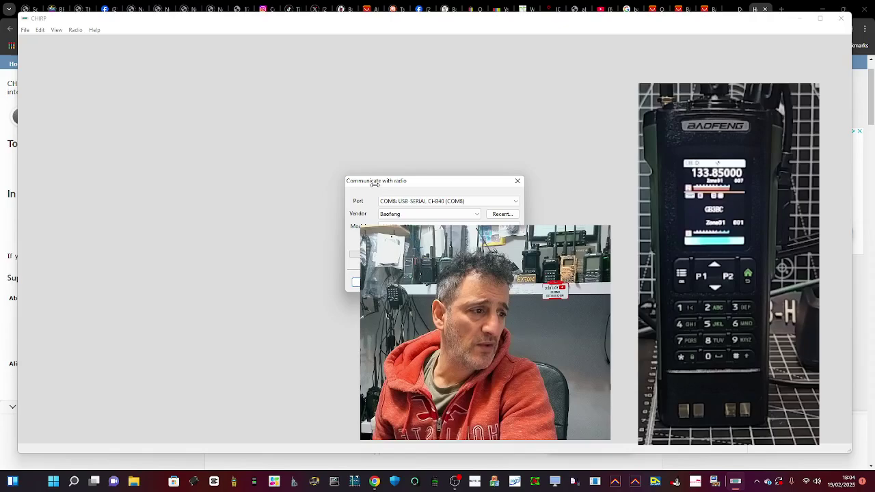
drag(366, 186, 130, 186)
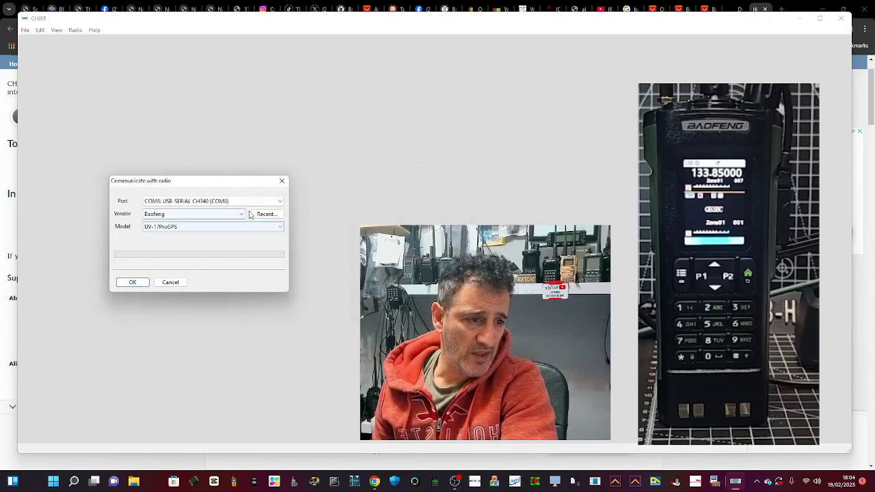
click(280, 202)
click(253, 221)
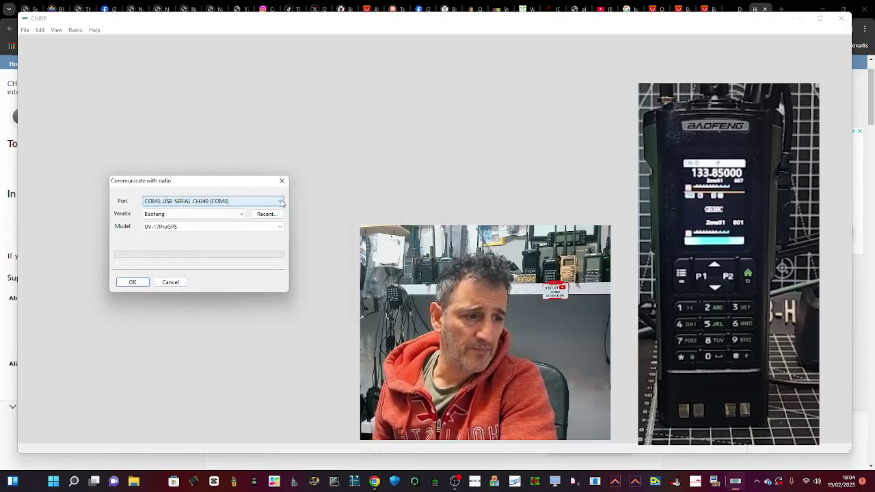
click(244, 217)
click(158, 216)
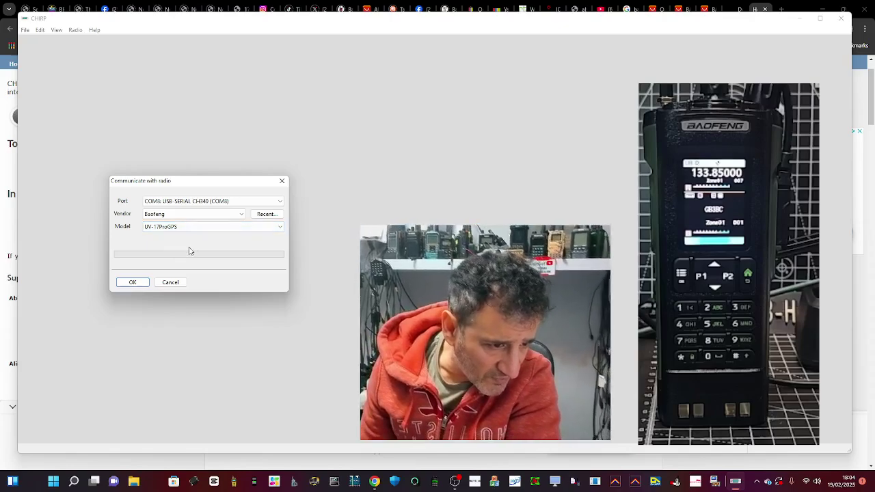
click(132, 282)
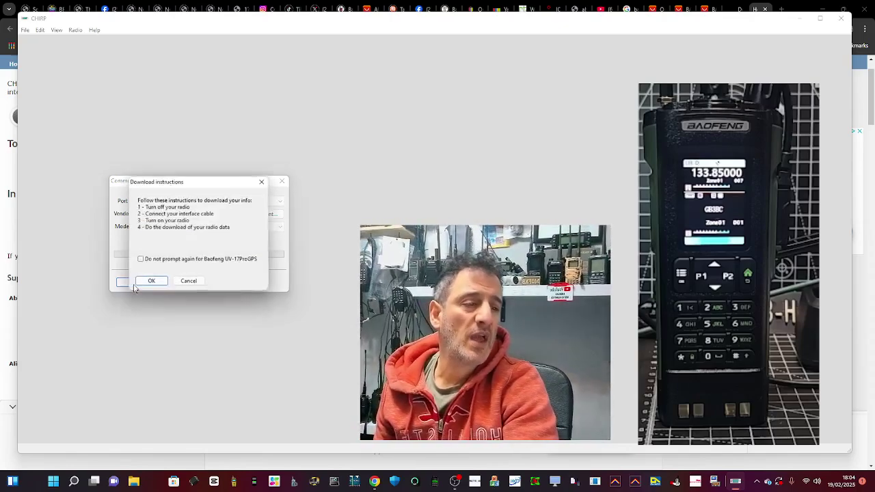
click(146, 284)
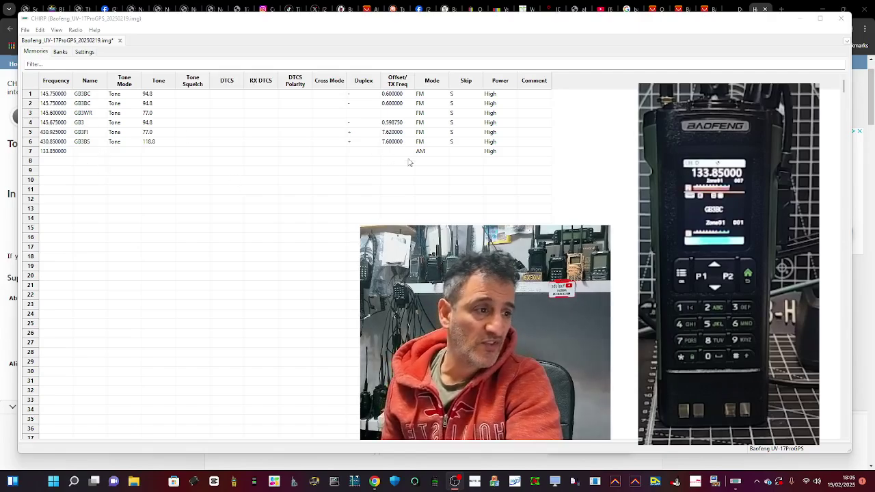
Examine the mode options available for the 133.850000 memory in row 7, keeping AM.
click(442, 153)
click(443, 153)
click(443, 153)
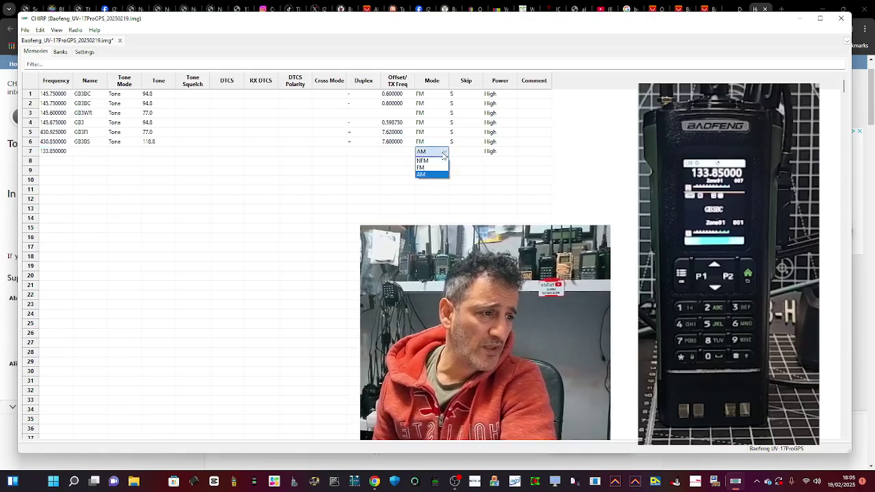
click(443, 154)
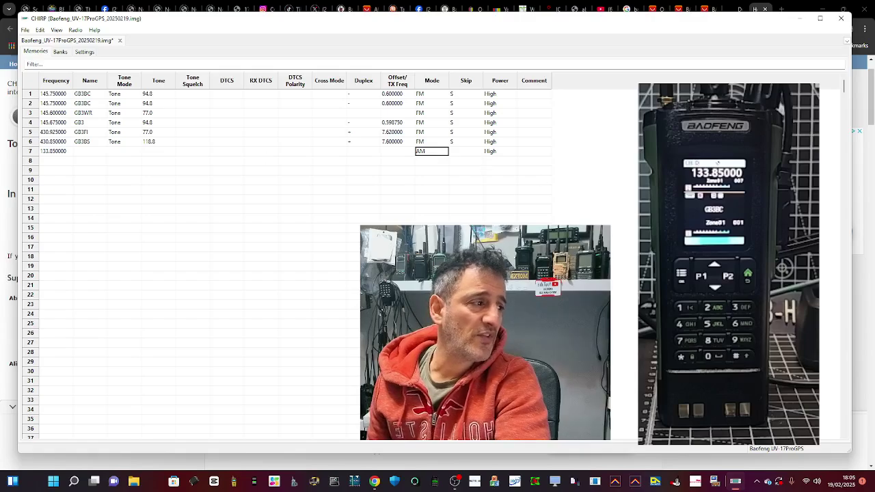
key(alt+Tab)
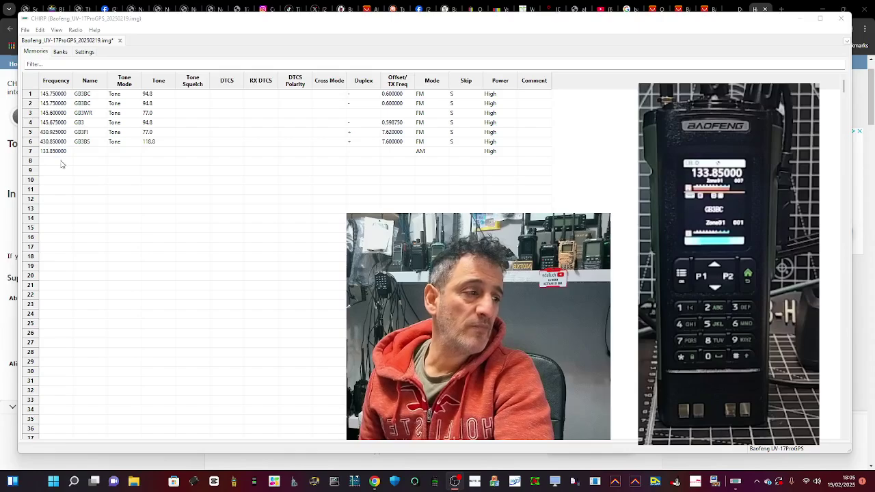
Review the bank assignments of the downloaded memories and the radio's basic settings.
click(60, 53)
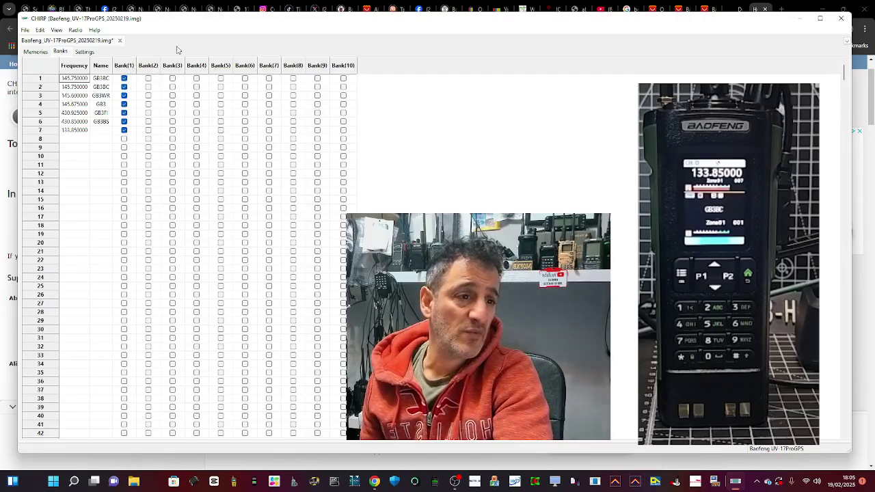
click(83, 52)
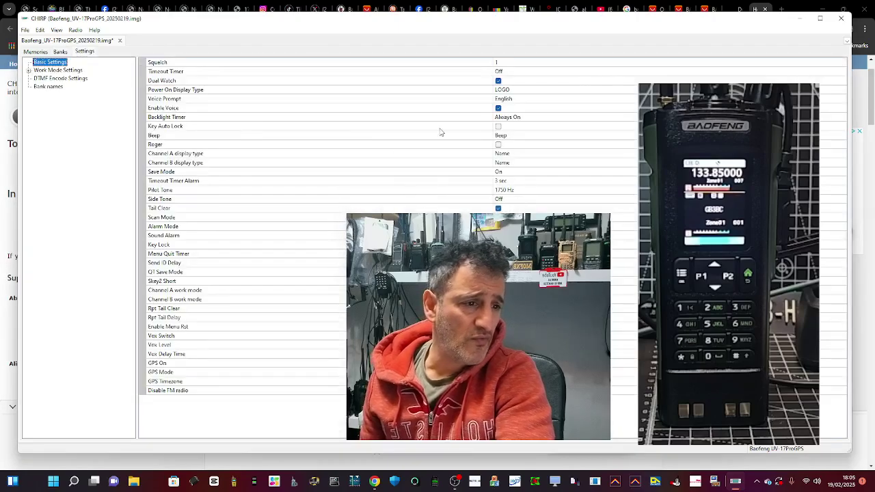
click(454, 481)
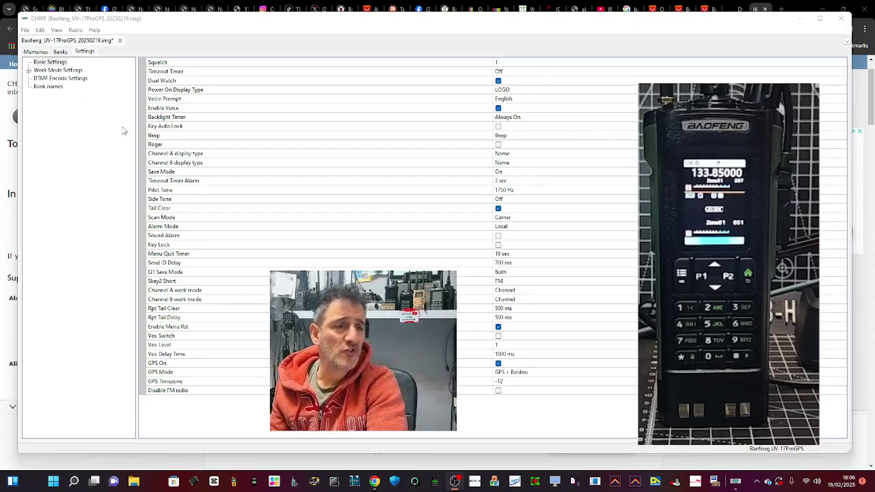
Change bank name 1 to M0FXB in the radio's bank name settings.
click(48, 87)
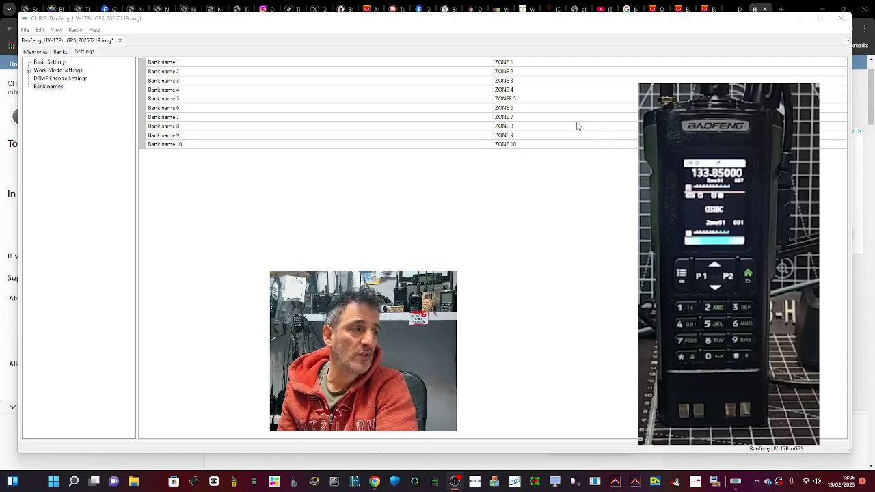
click(506, 62)
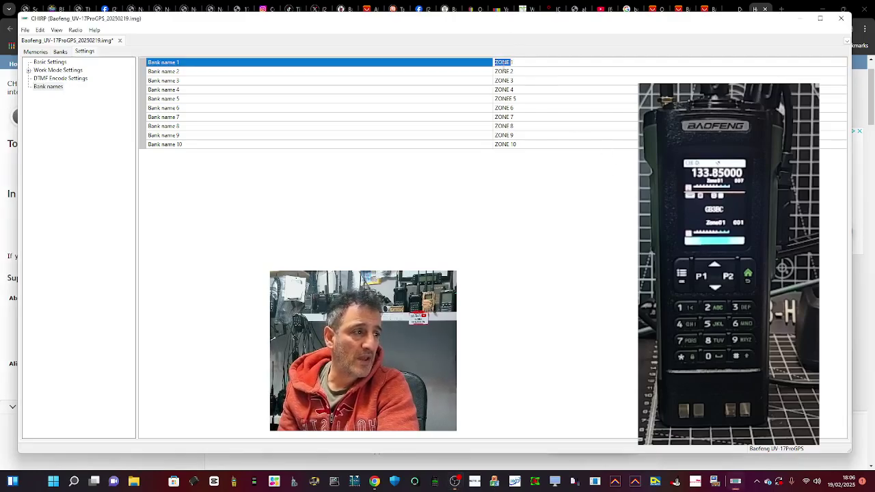
click(517, 63)
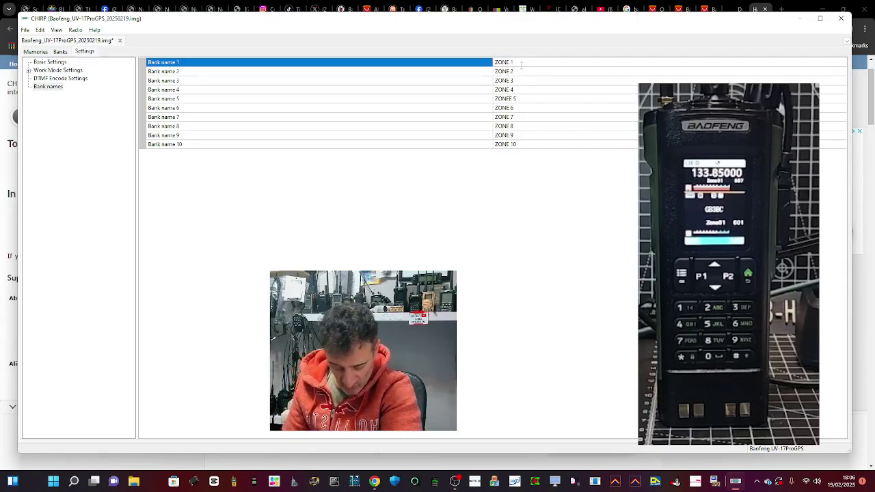
key(BackSpace)
key(BackSpace)
key(BackSpace)
key(BackSpace)
key(BackSpace)
key(BackSpace)
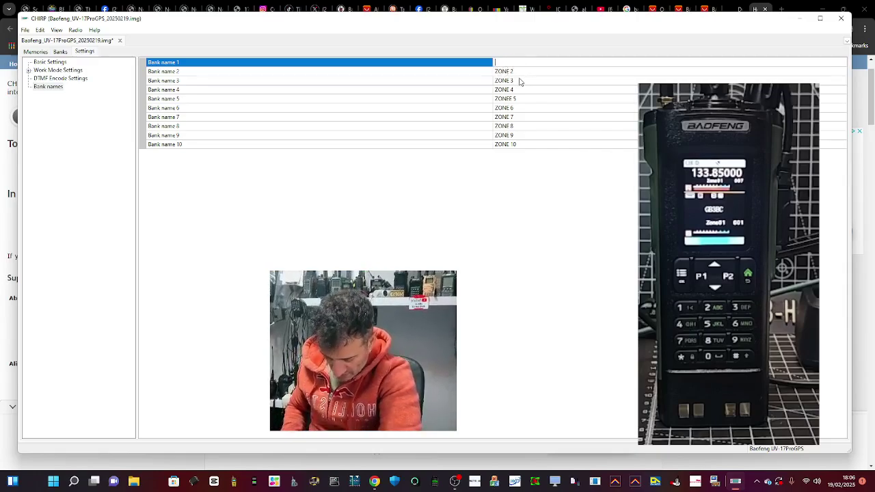
text(M0FX)
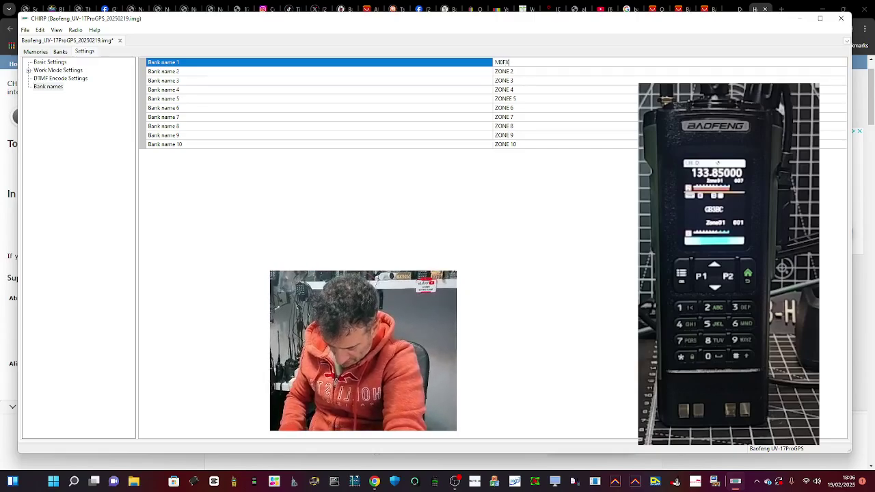
text(B)
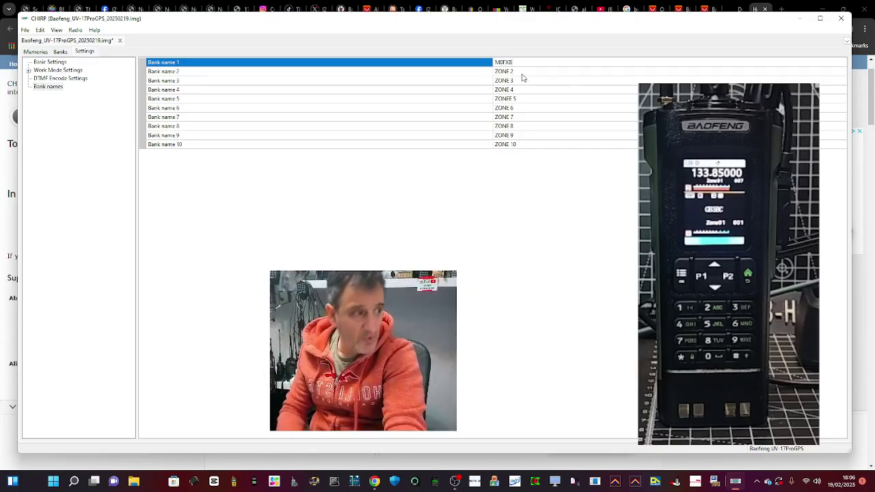
Look through the DTMF encode, work mode and basic settings, and check the bank entry of the unnamed 133.850000 memory.
click(52, 79)
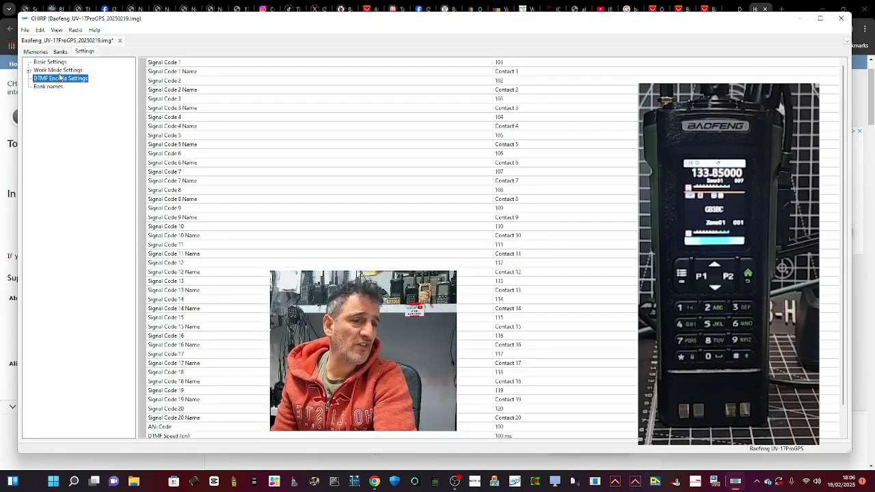
click(60, 71)
click(61, 63)
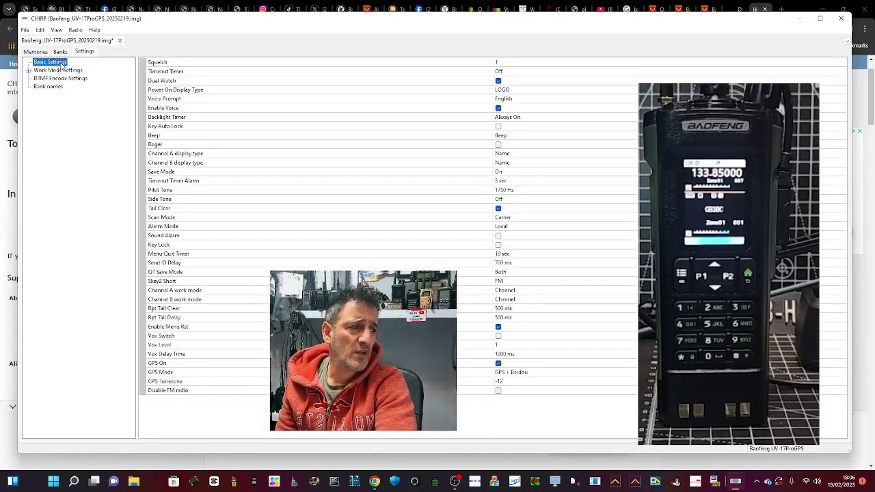
click(61, 52)
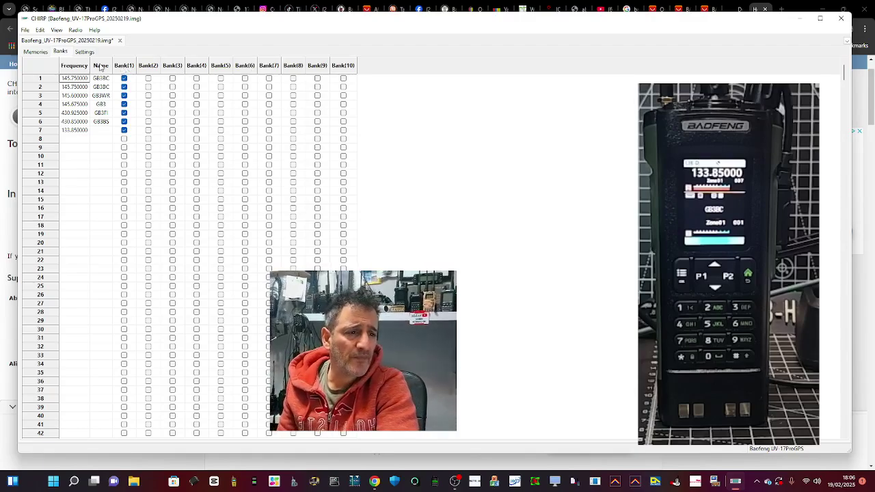
click(101, 131)
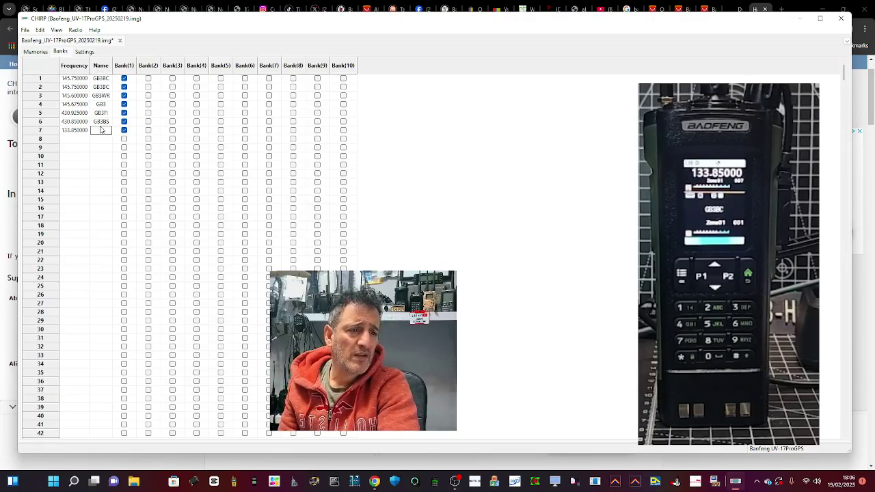
Move the 133.850000 memory down from row 7 to row 9 in the memory list.
click(38, 53)
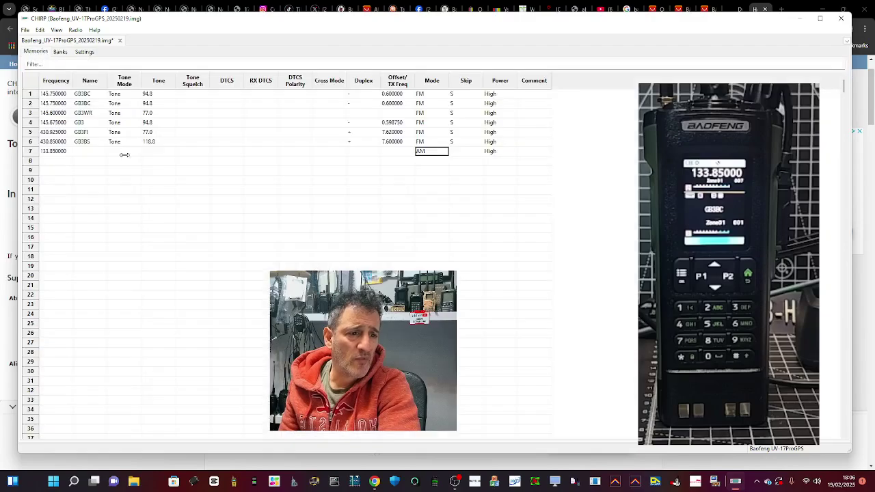
click(79, 155)
key(ctrl+Down)
key(ctrl+Down)
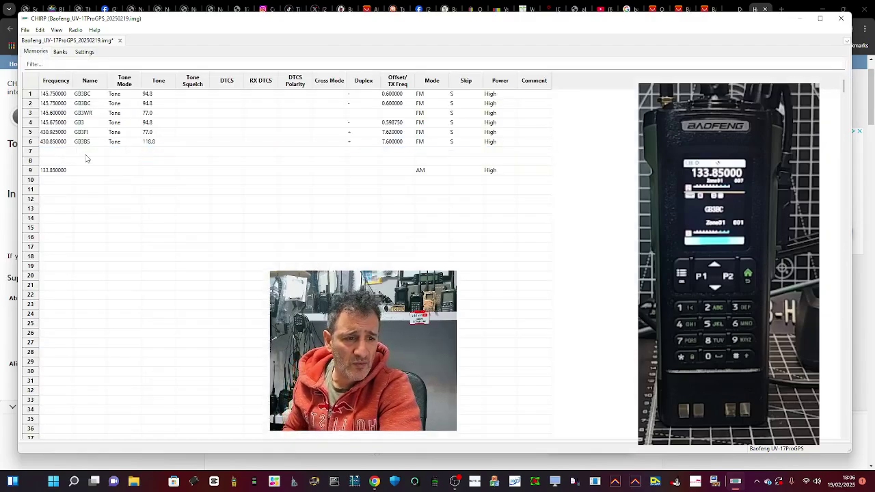
Name the 133.850000 memory airband.
click(90, 172)
click(90, 174)
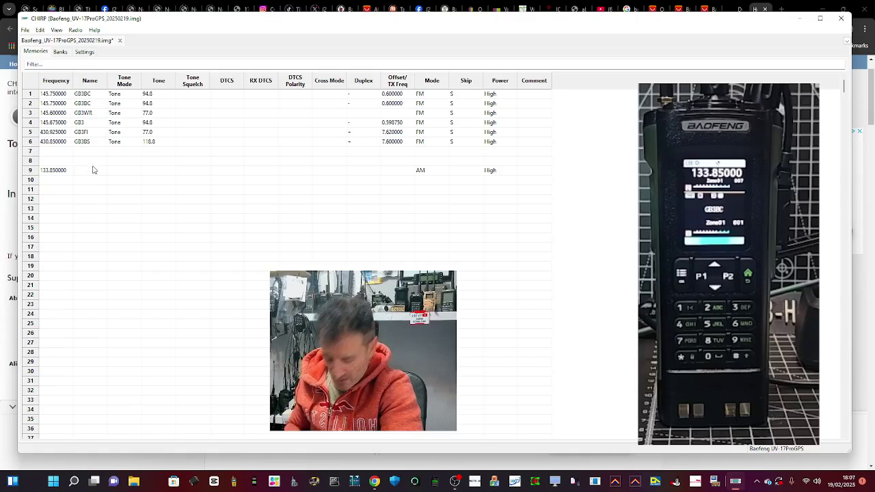
text(air)
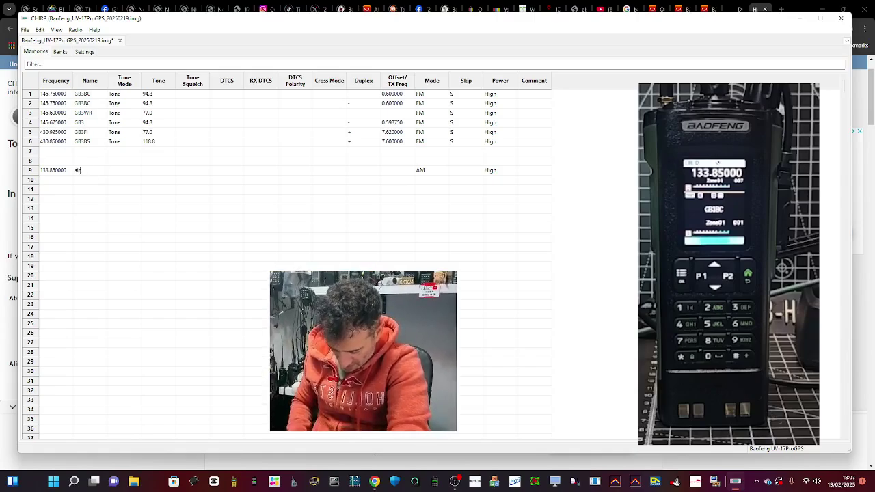
text(ba)
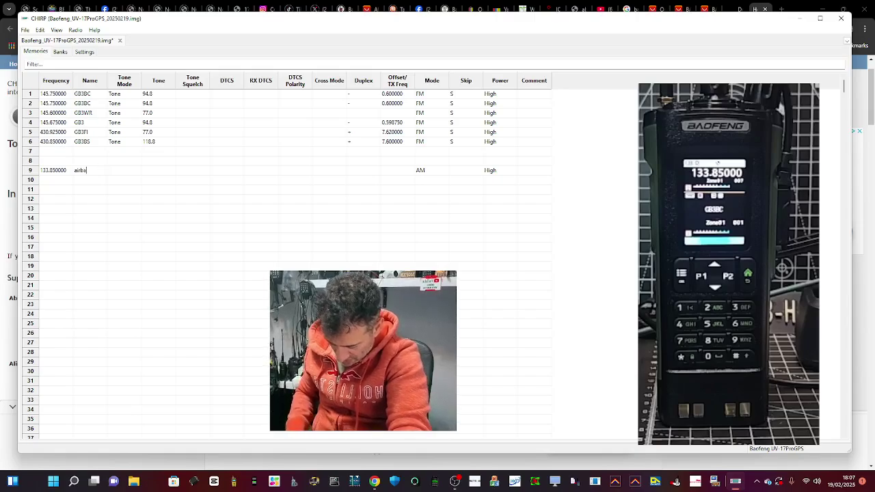
text(nd)
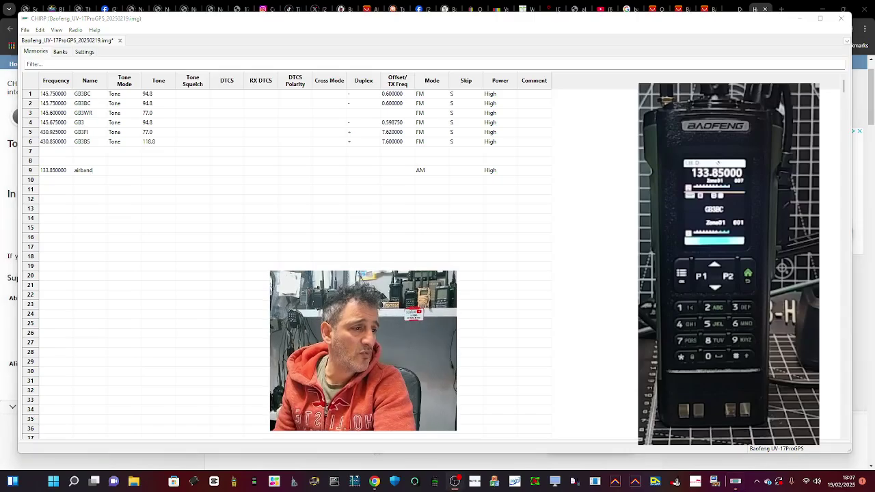
click(238, 208)
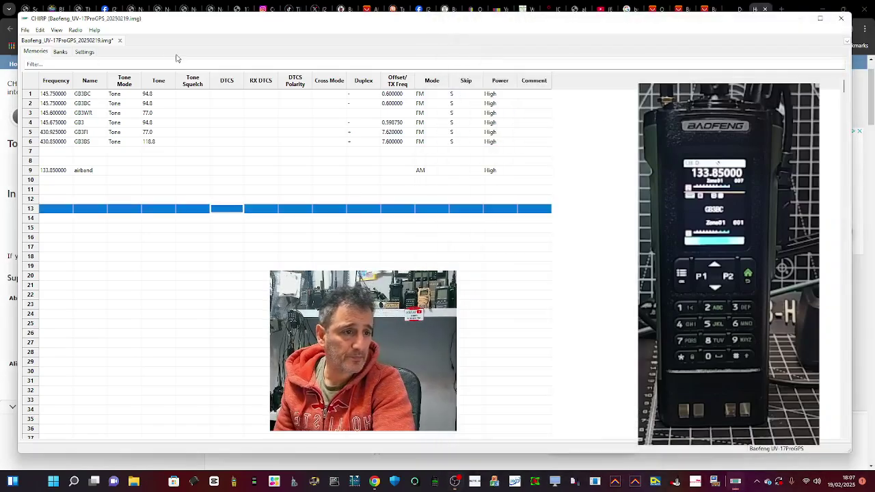
Check the memories' bank assignments and look through the available band plans without changing the selection.
click(83, 54)
click(59, 52)
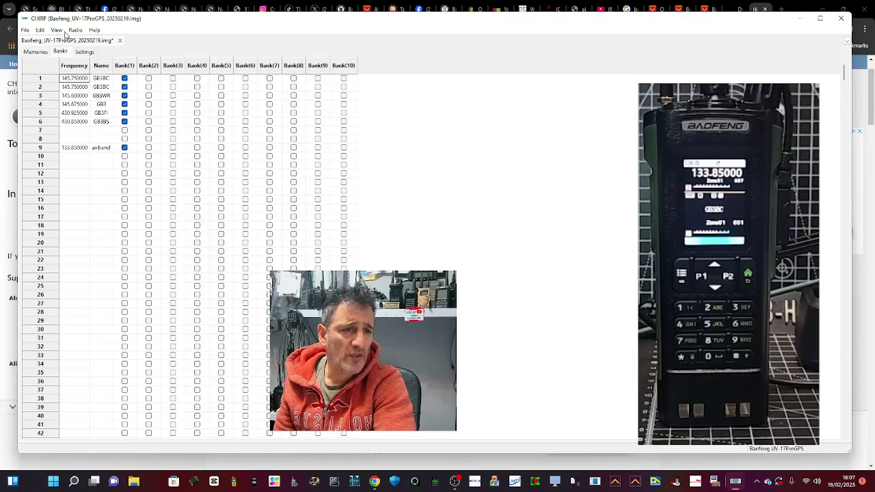
click(75, 30)
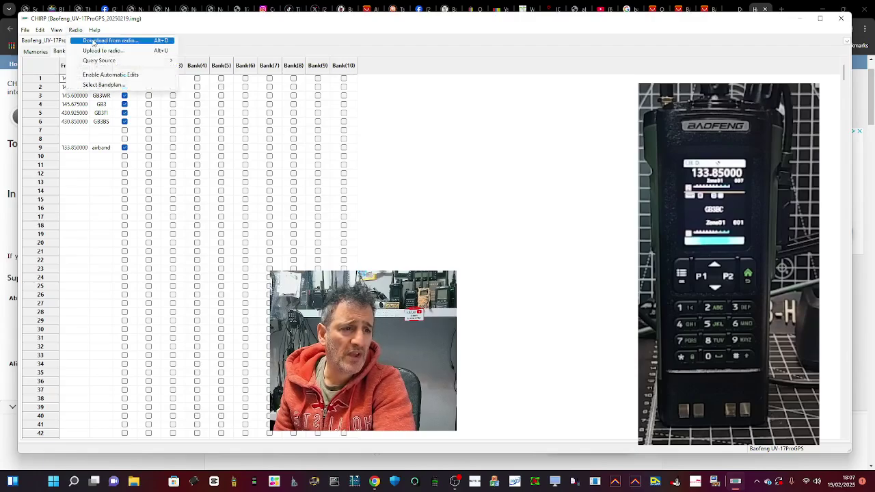
click(99, 85)
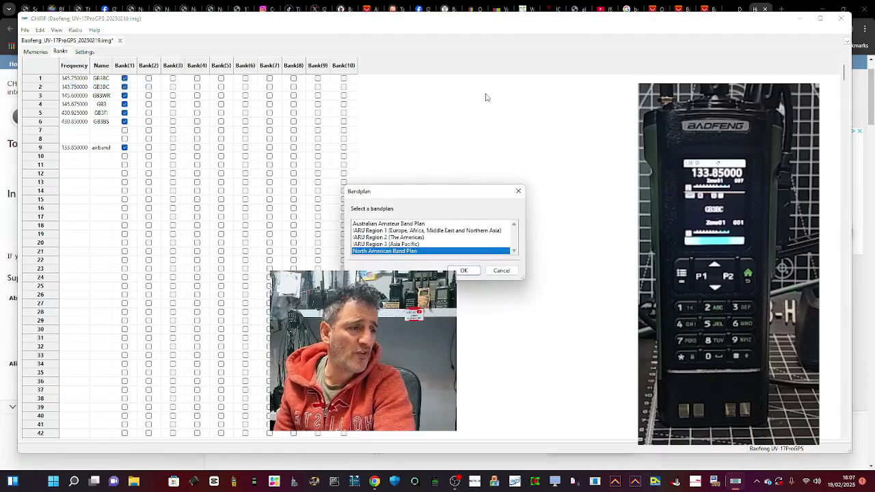
drag(355, 192, 122, 201)
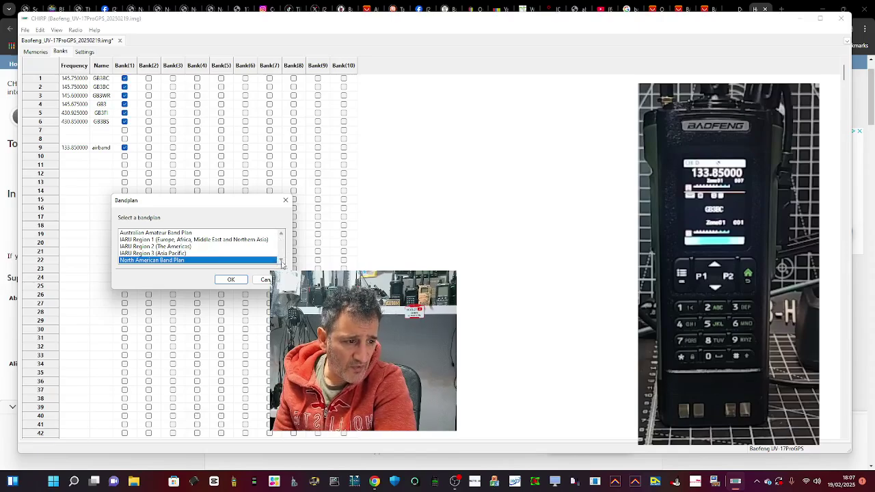
click(286, 201)
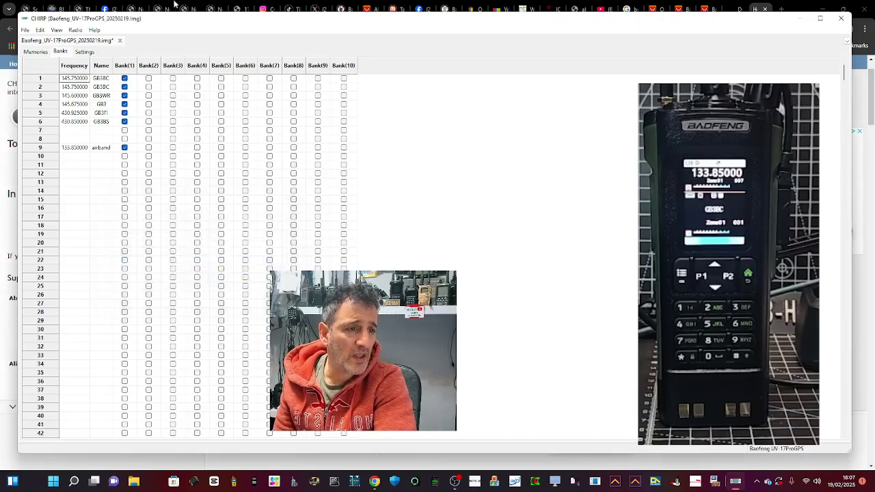
Enable developer mode, accepting its danger warning and dismissing the restart notice.
click(40, 30)
mouse_move(57, 32)
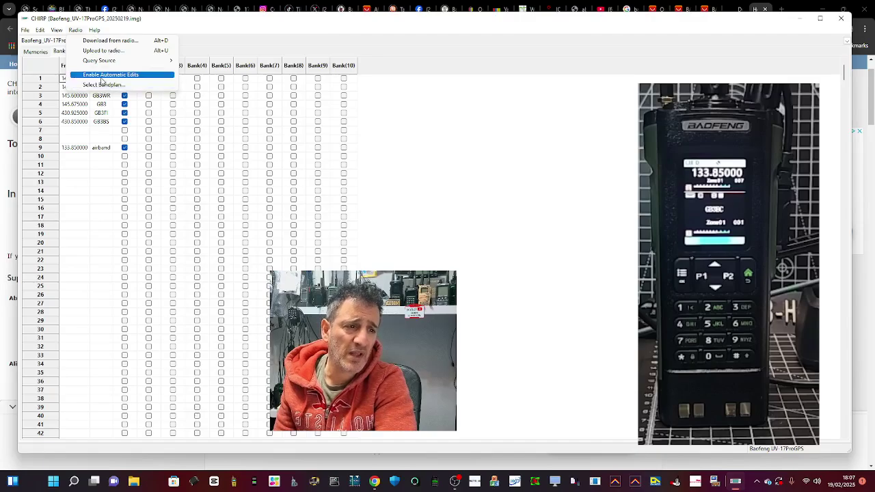
mouse_move(99, 65)
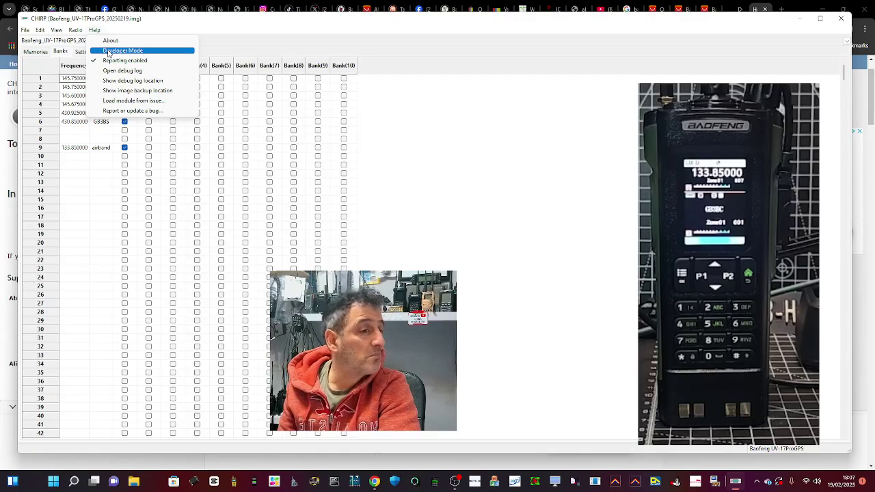
click(108, 51)
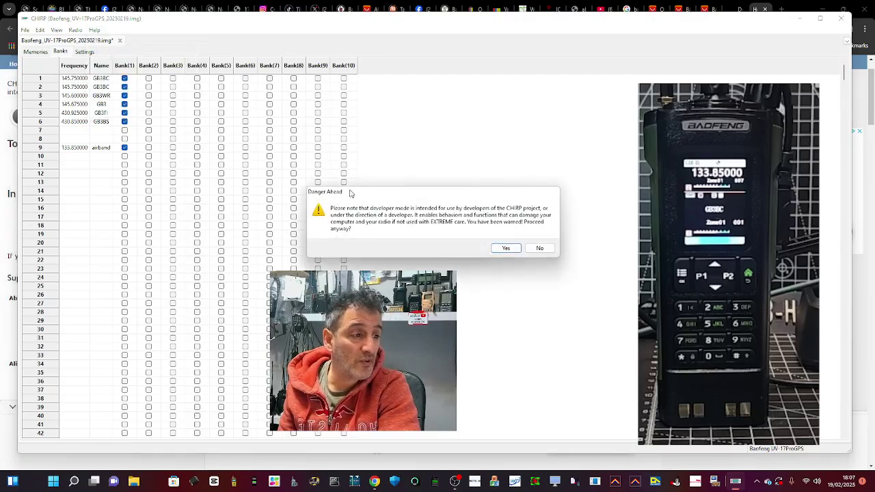
drag(350, 194, 142, 196)
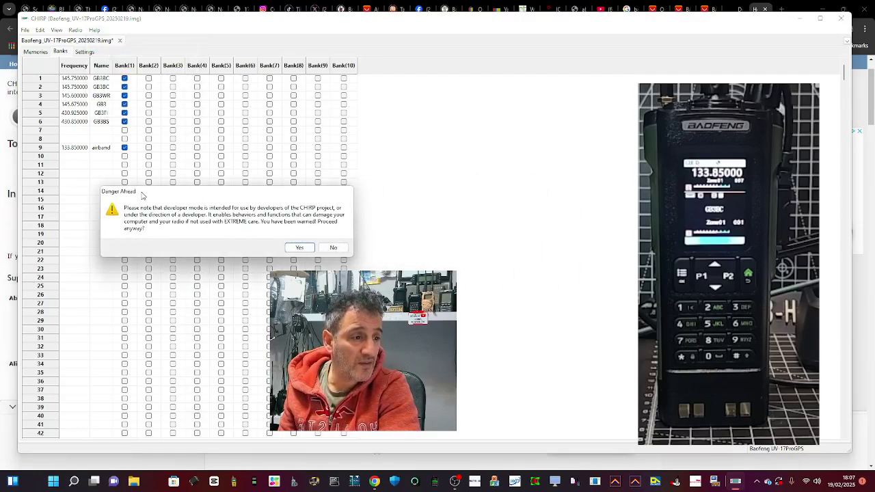
click(298, 248)
drag(351, 203, 149, 210)
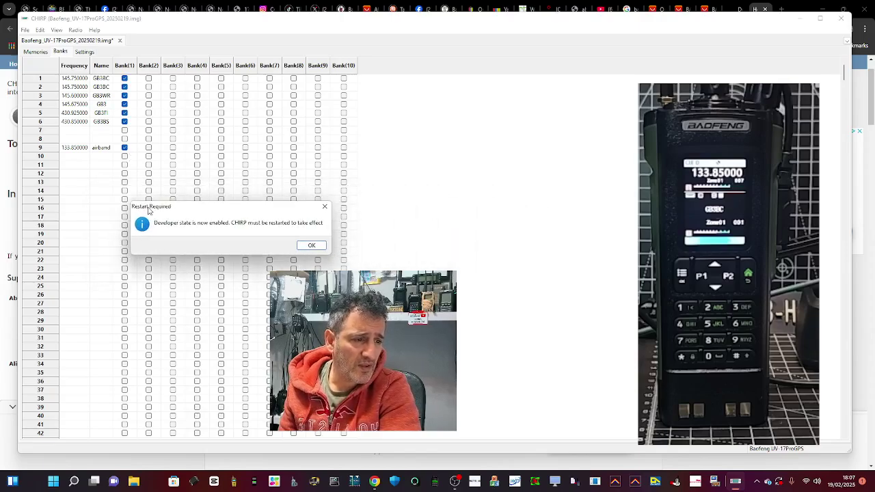
click(316, 247)
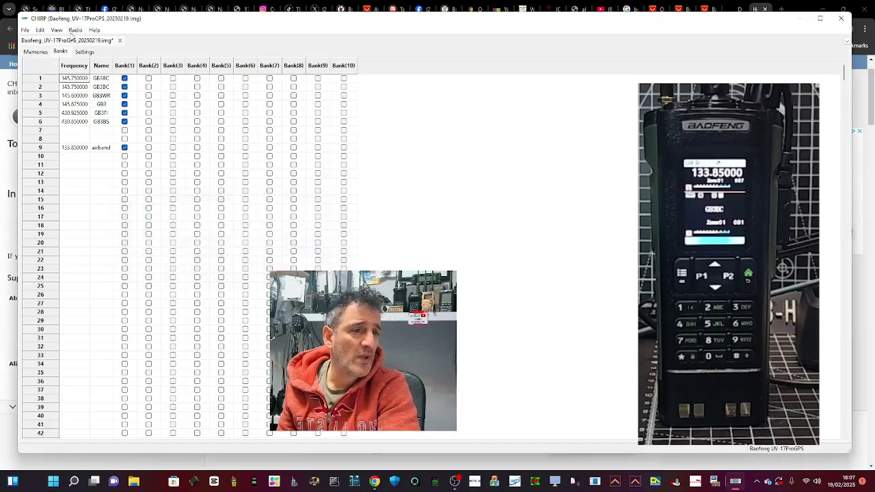
click(75, 30)
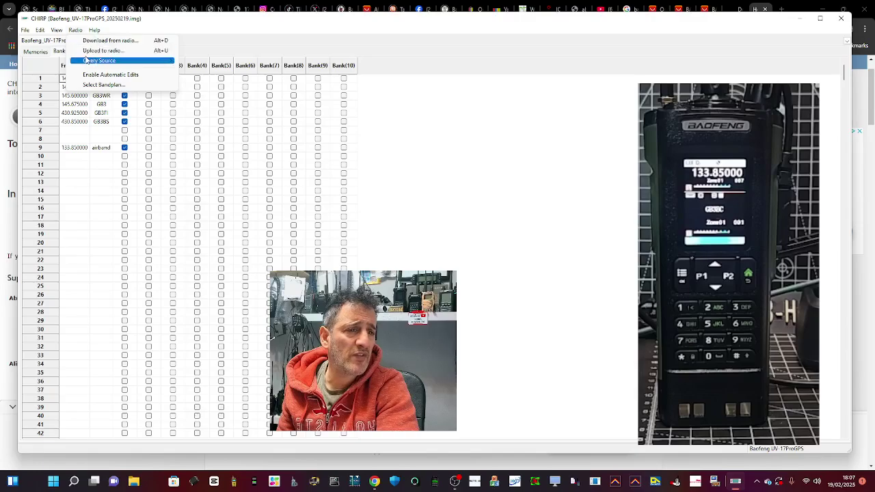
click(77, 173)
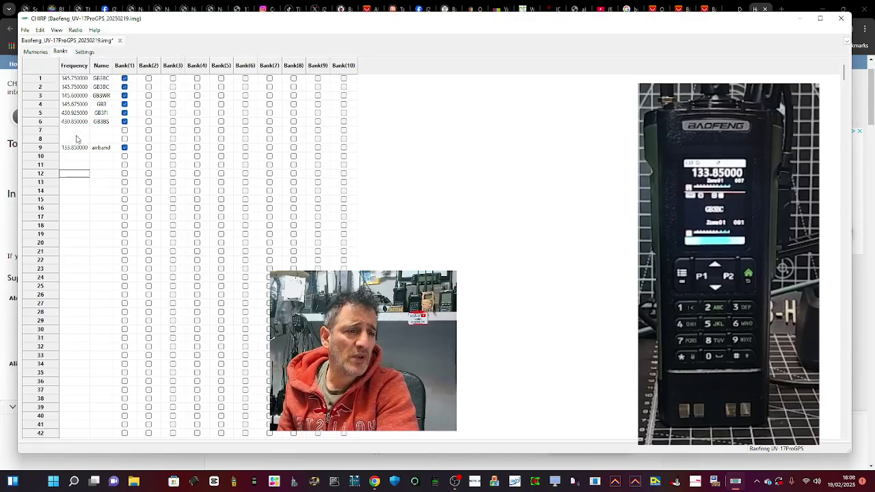
click(77, 130)
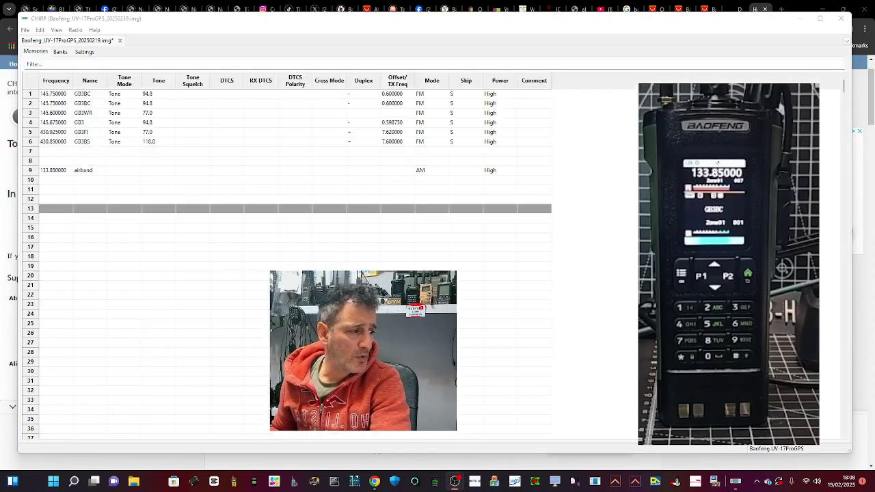
Add a new memory with frequency 145.625000 and place it in row 11 of the memory list.
click(49, 152)
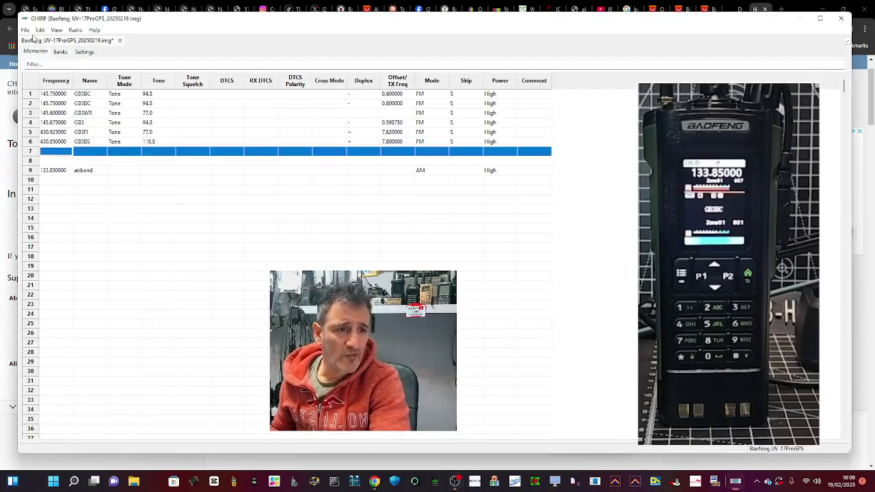
ctrl+click(45, 155)
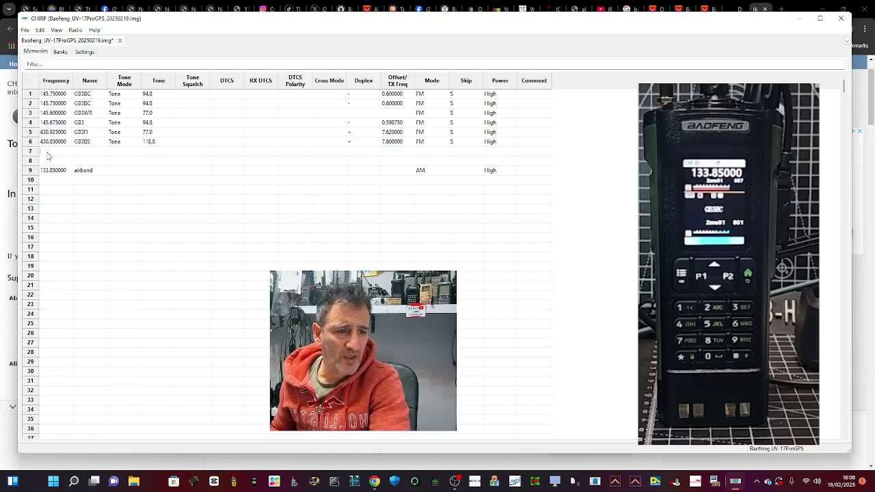
text(145.625000)
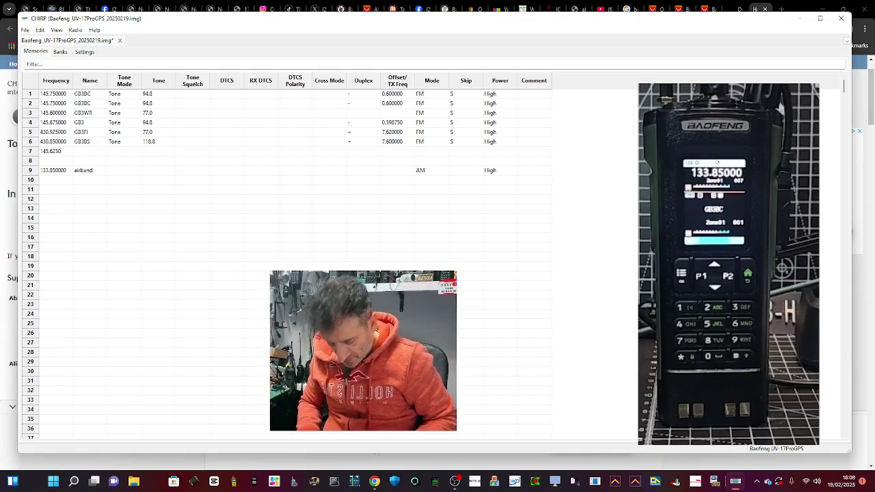
click(82, 161)
click(106, 165)
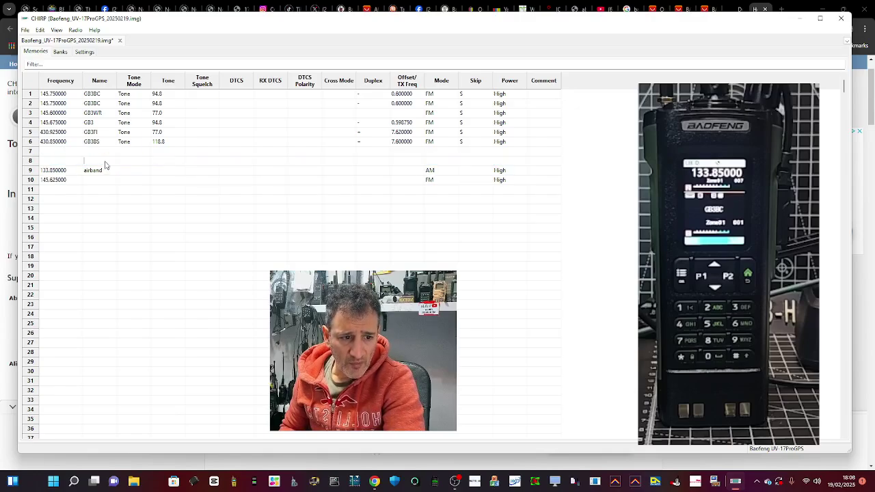
click(90, 184)
key(ctrl+Down)
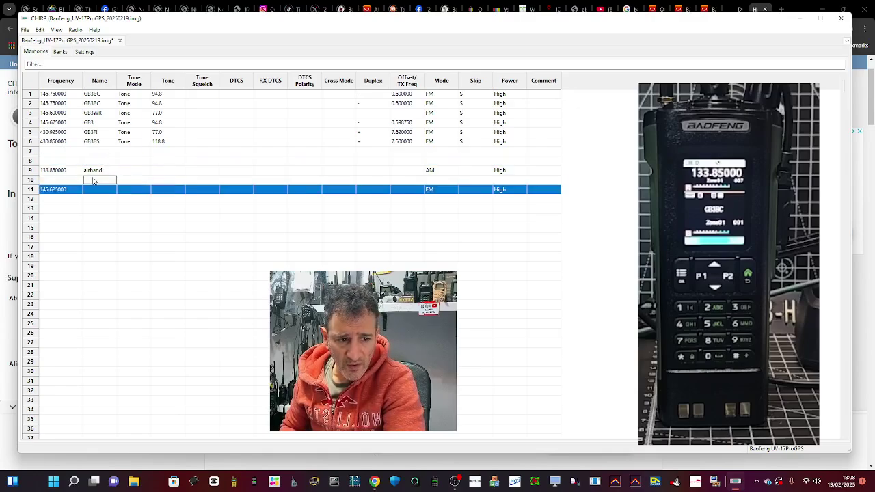
Name the 145.625000 memory gb3.
click(94, 191)
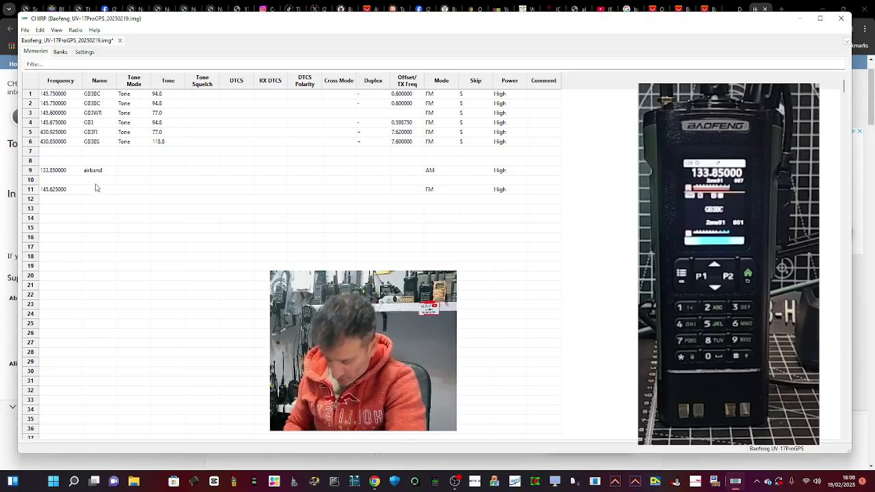
text(gb)
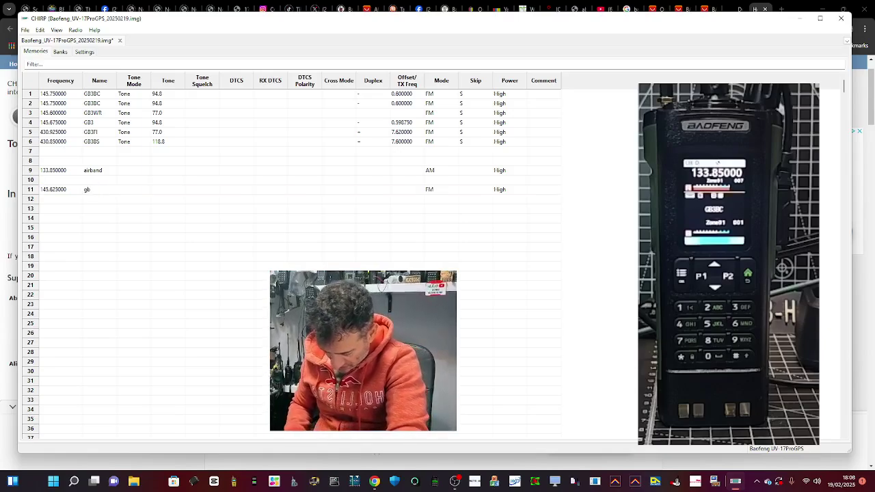
text(3)
Set the gb3 memory's tone mode to Tone and its tone to 94.8.
click(142, 193)
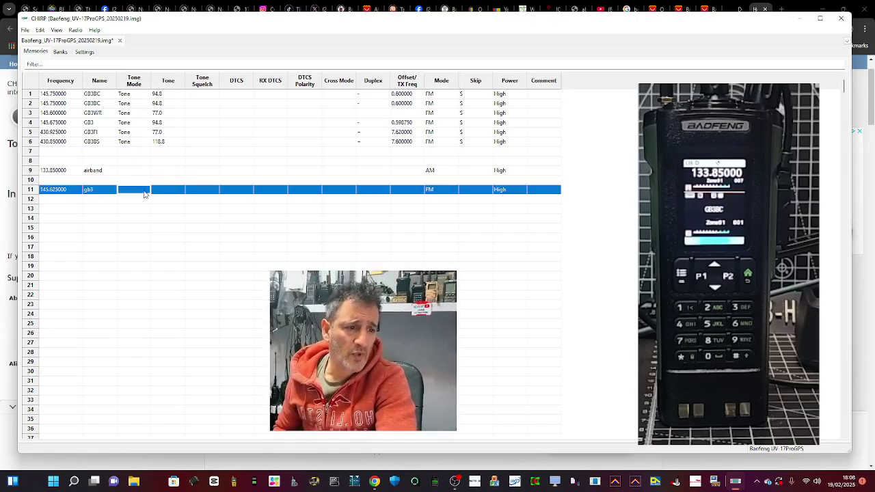
click(143, 194)
click(146, 193)
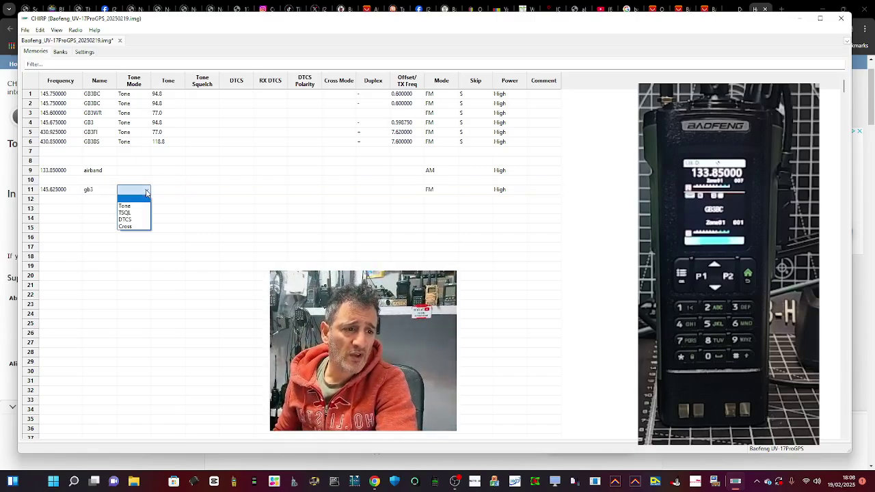
click(126, 206)
click(171, 191)
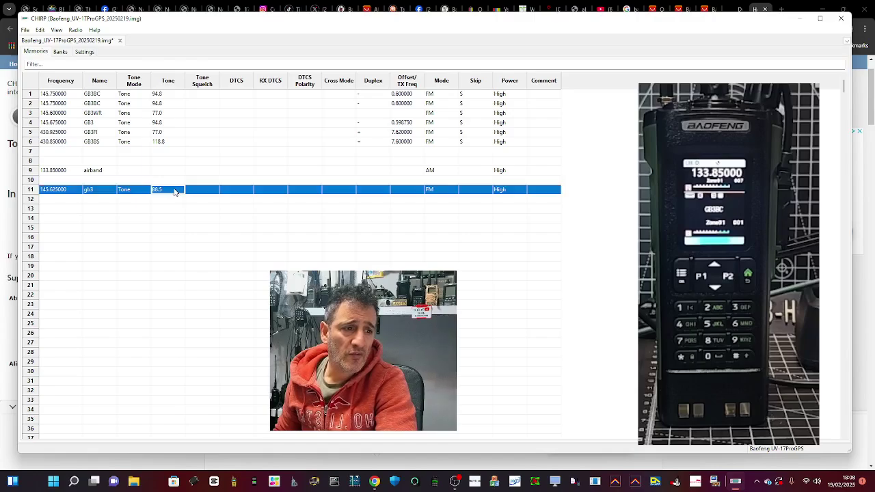
click(174, 190)
click(177, 190)
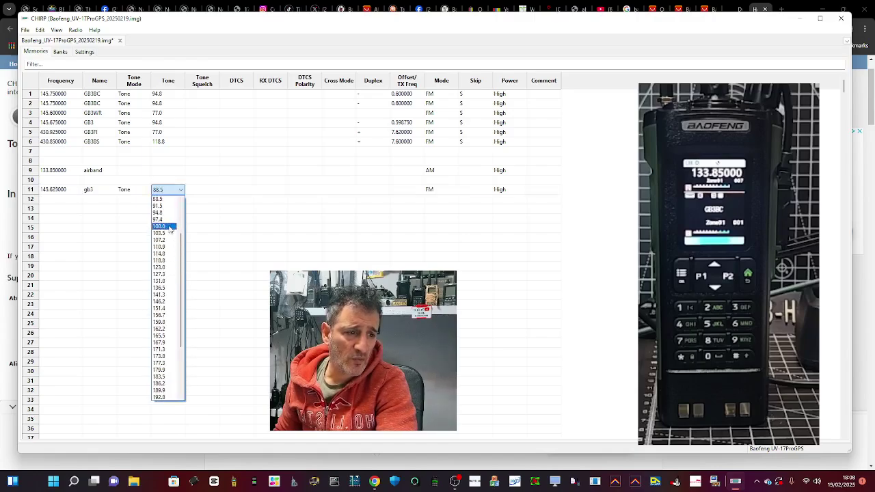
click(172, 214)
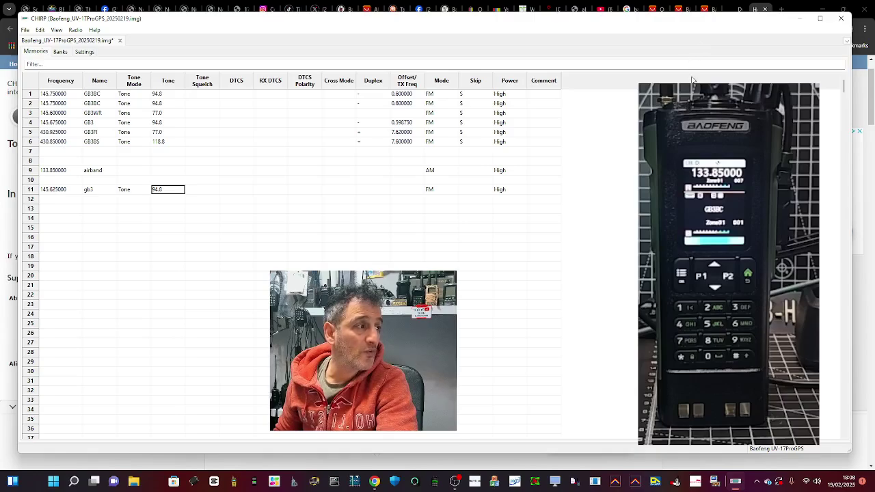
Check the available operating mode options and the power options for the gb3 memory.
click(455, 481)
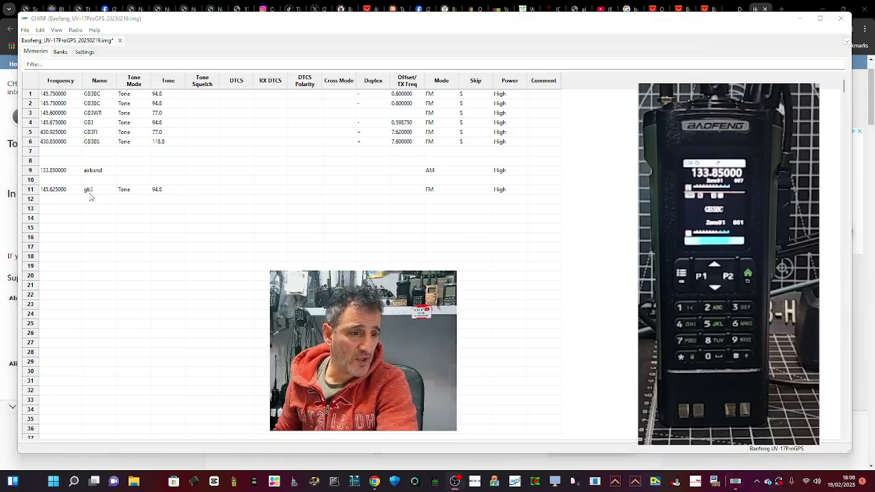
click(450, 192)
click(452, 193)
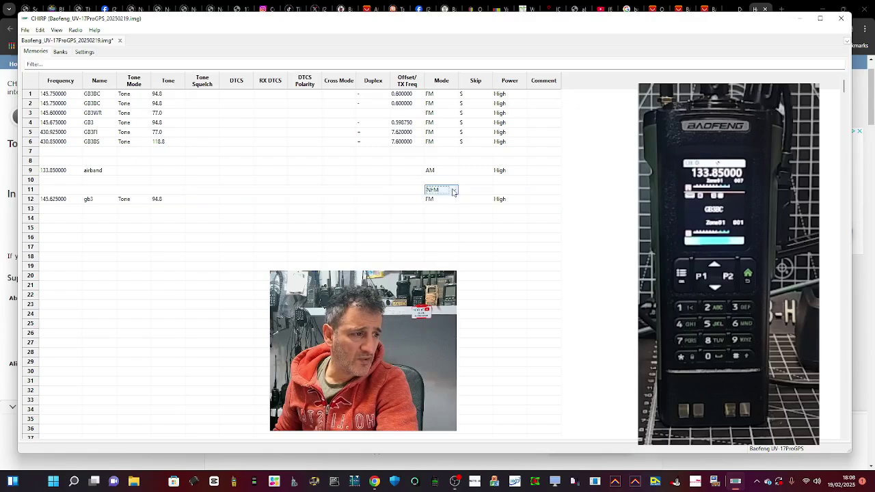
click(452, 192)
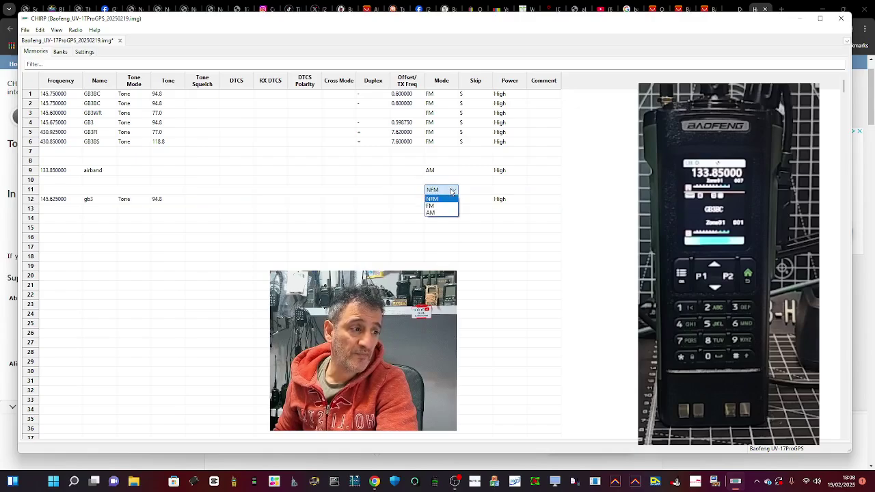
click(452, 191)
click(511, 201)
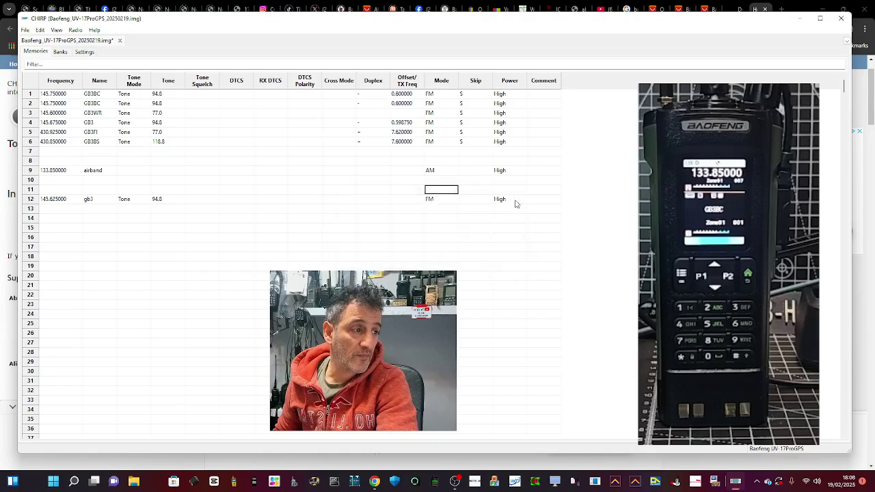
click(517, 200)
click(517, 199)
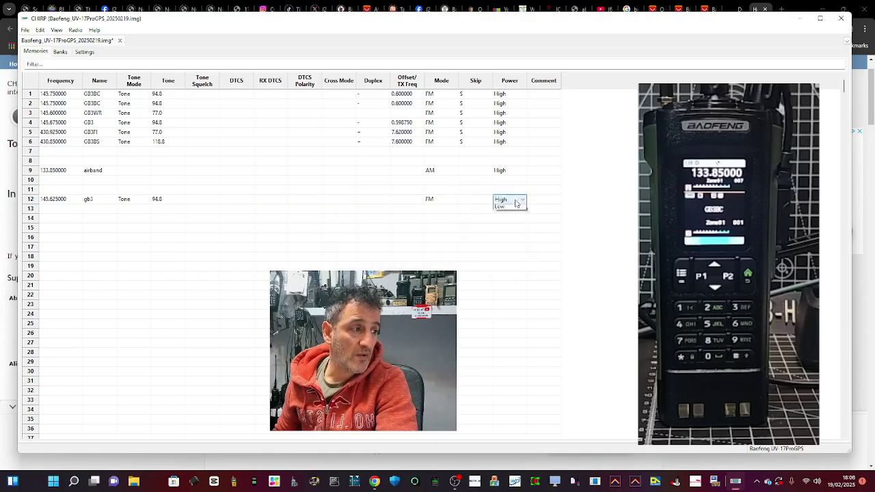
Upload the edited memories to the Baofeng UV-17ProGPS through port COM8, accepting the upload instructions.
click(58, 32)
mouse_move(74, 33)
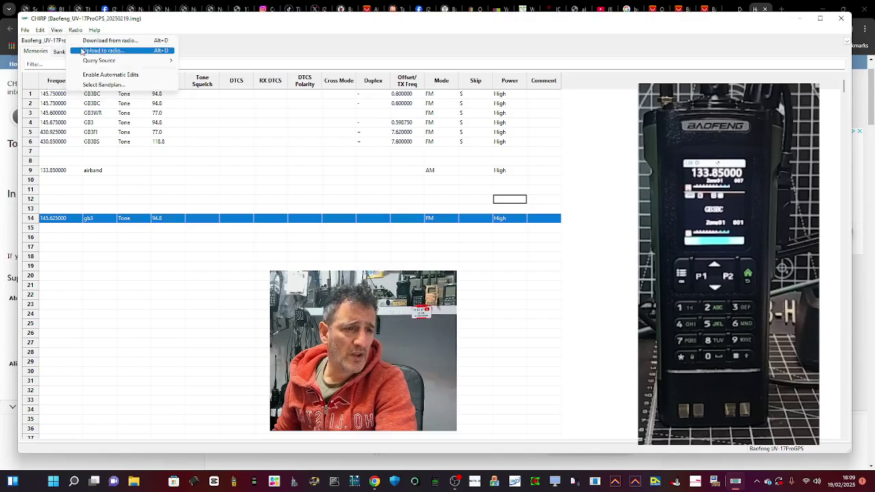
click(86, 51)
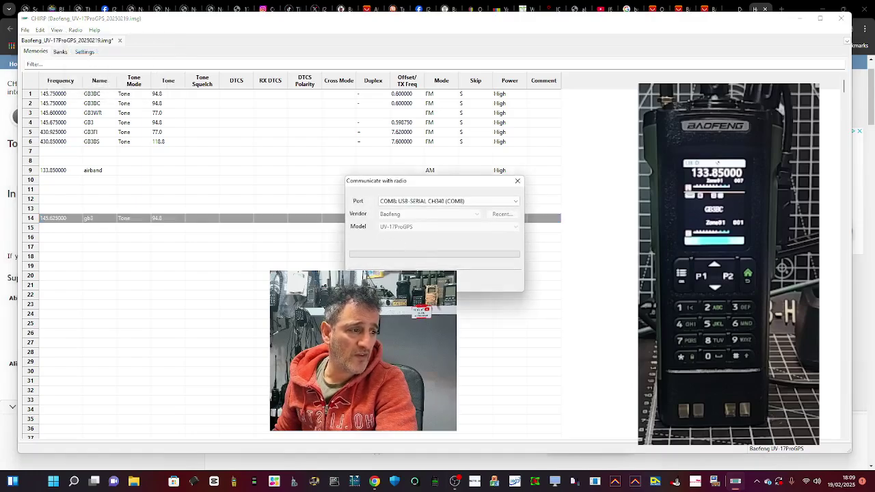
key(Return)
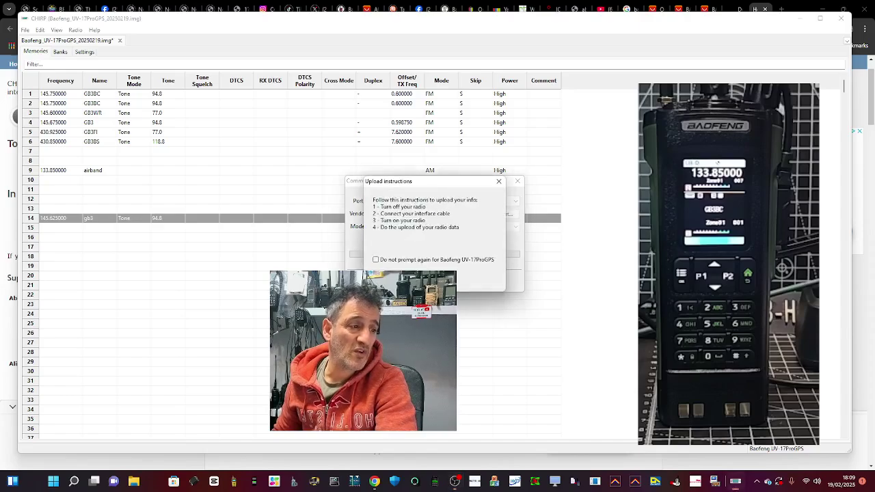
key(Return)
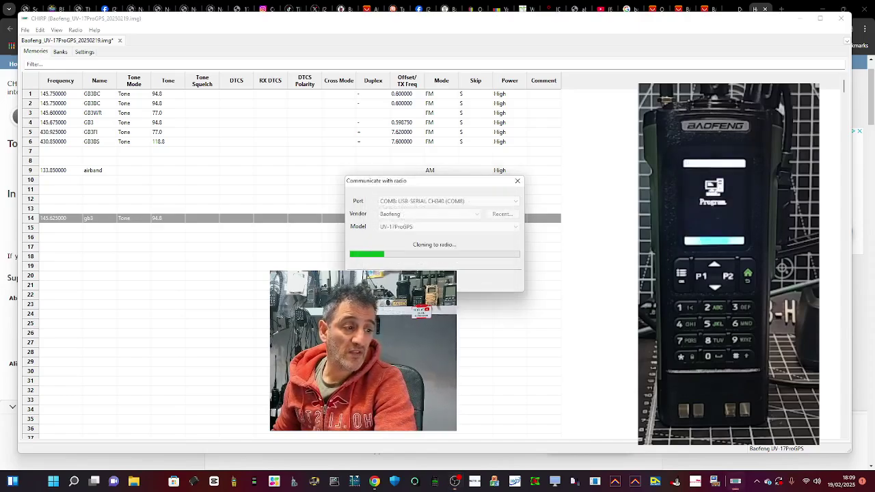